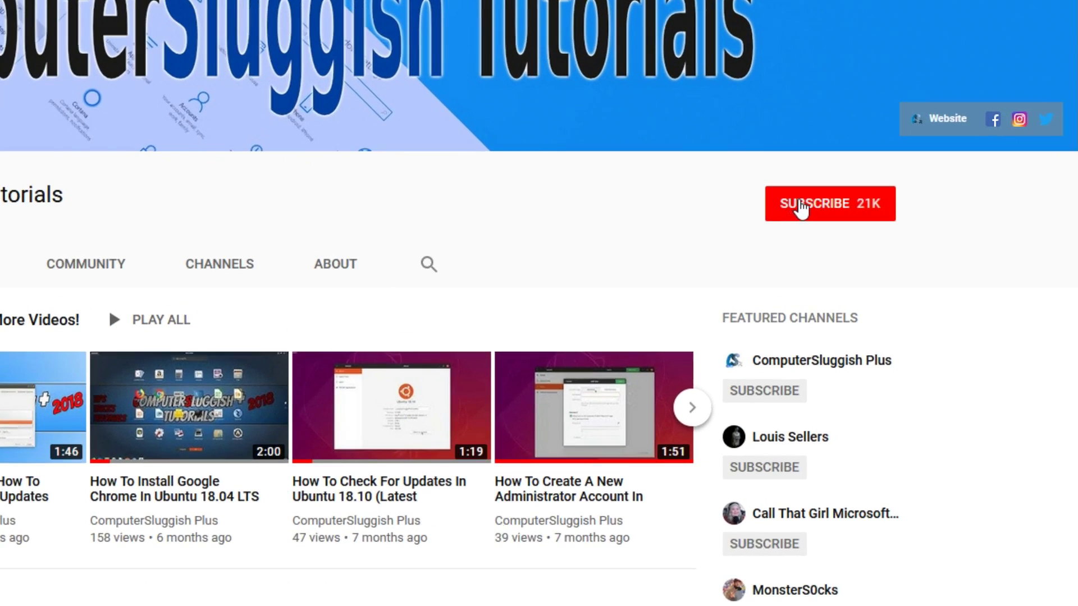
# Subscribe to the tutorial channel and turn on its bell notifications.
pyautogui.click(840, 214)
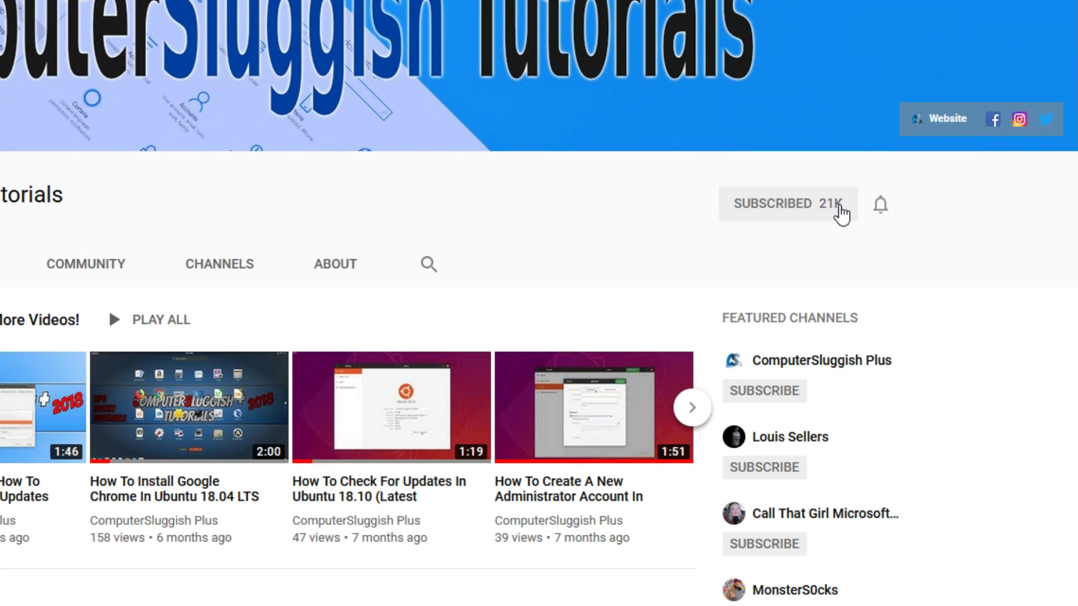
pyautogui.click(881, 209)
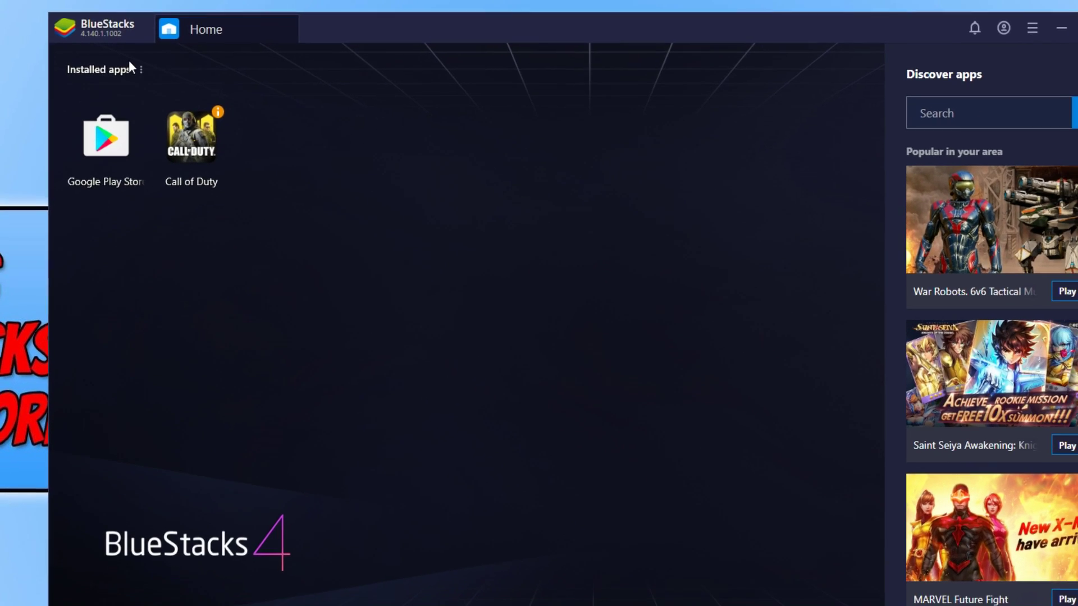
pyautogui.click(140, 72)
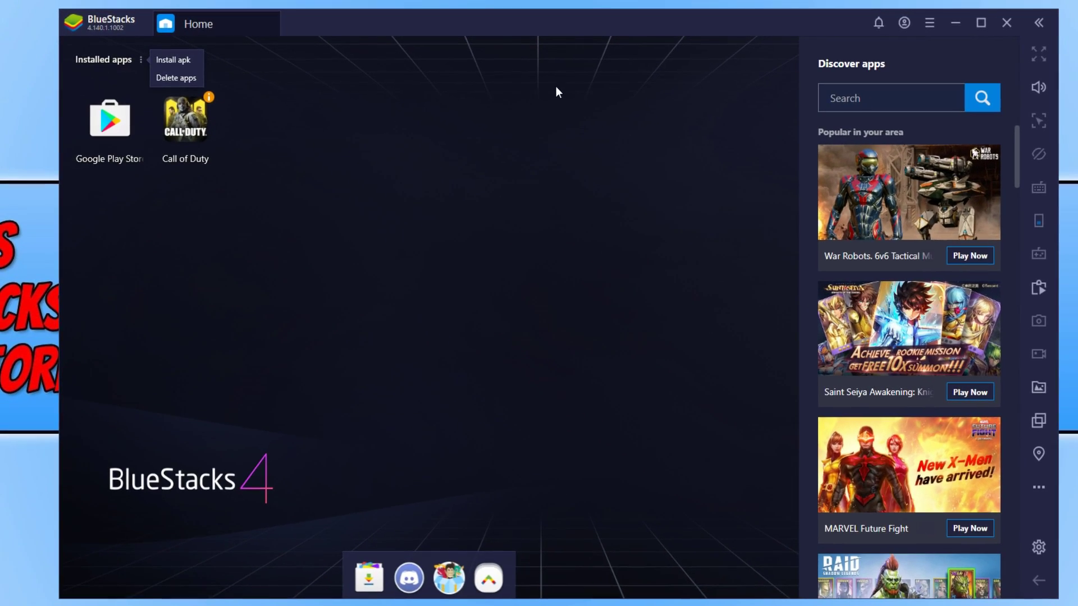
# Open BlueStacks Settings from the title-bar menu, landing on the Display section.
pyautogui.click(932, 22)
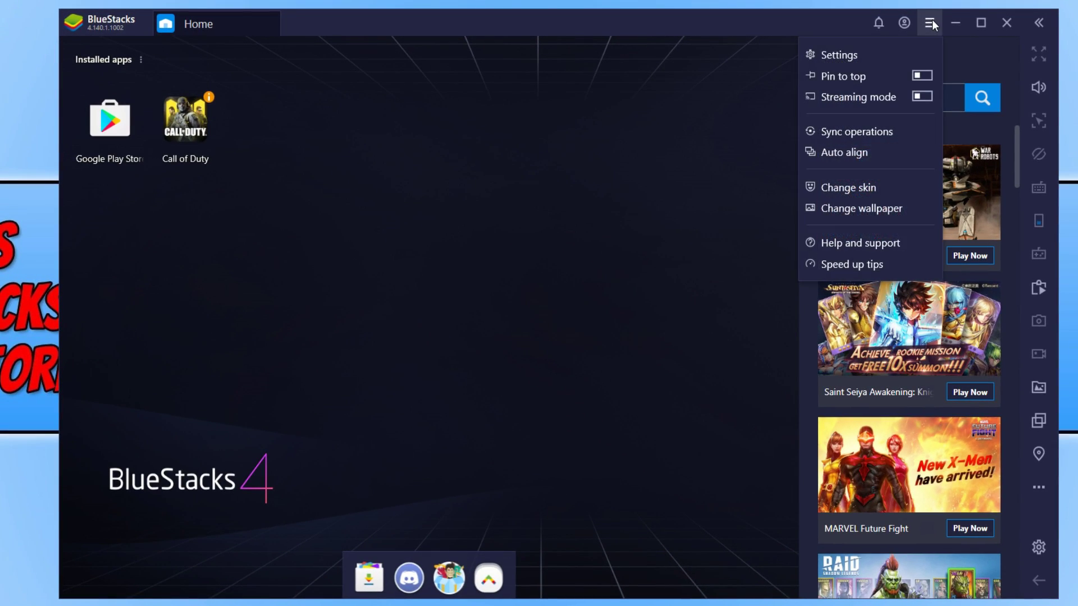
pyautogui.click(884, 52)
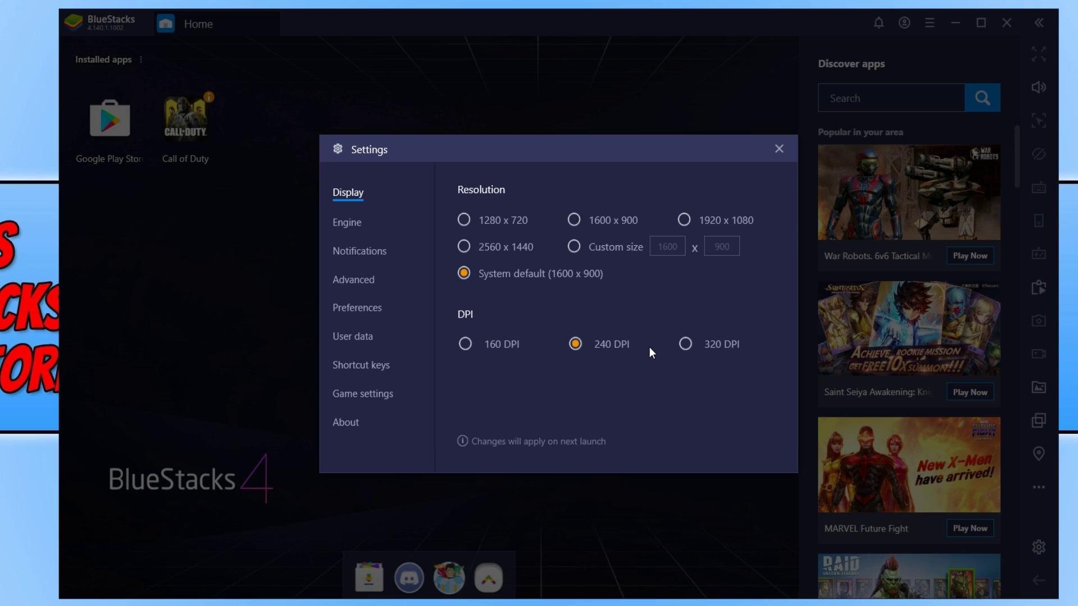
# Set the engine to OpenGL, untick 'Prefer dedicated computer graphics', and restart BlueStacks.
pyautogui.click(356, 219)
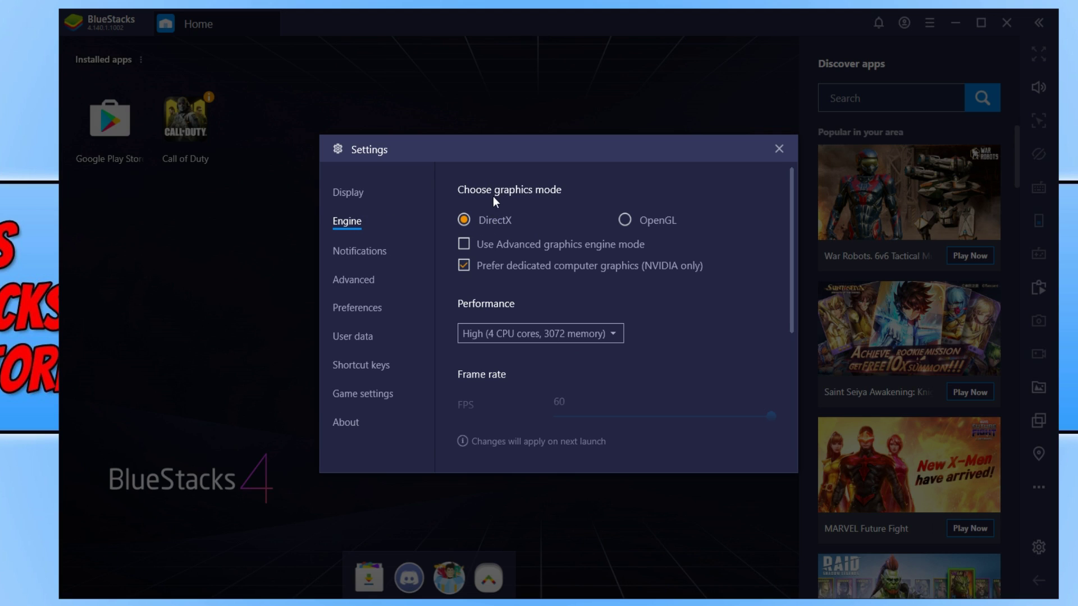
pyautogui.click(657, 217)
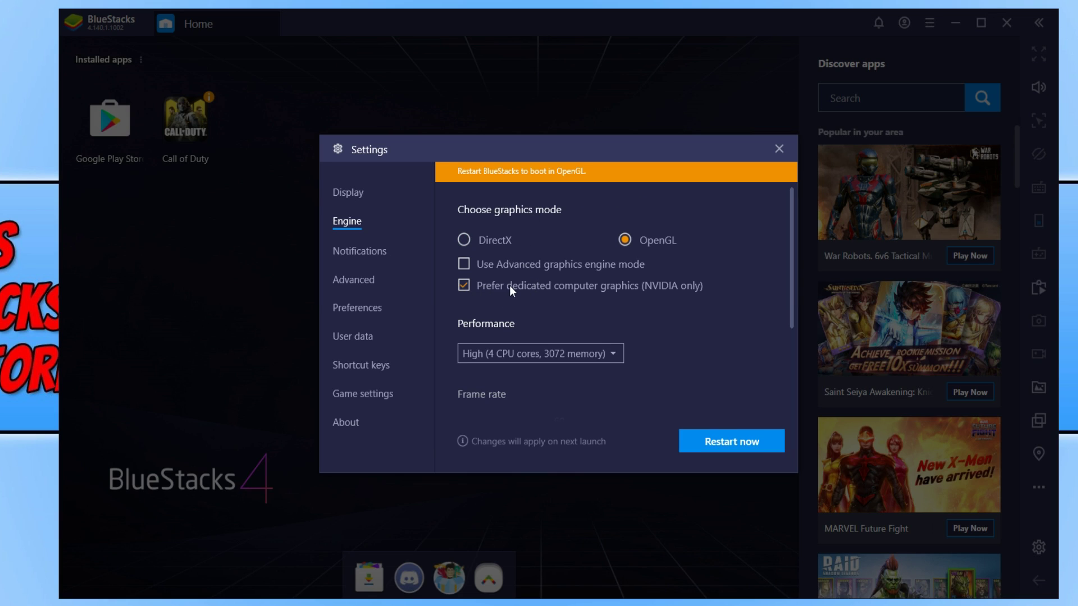
pyautogui.click(464, 285)
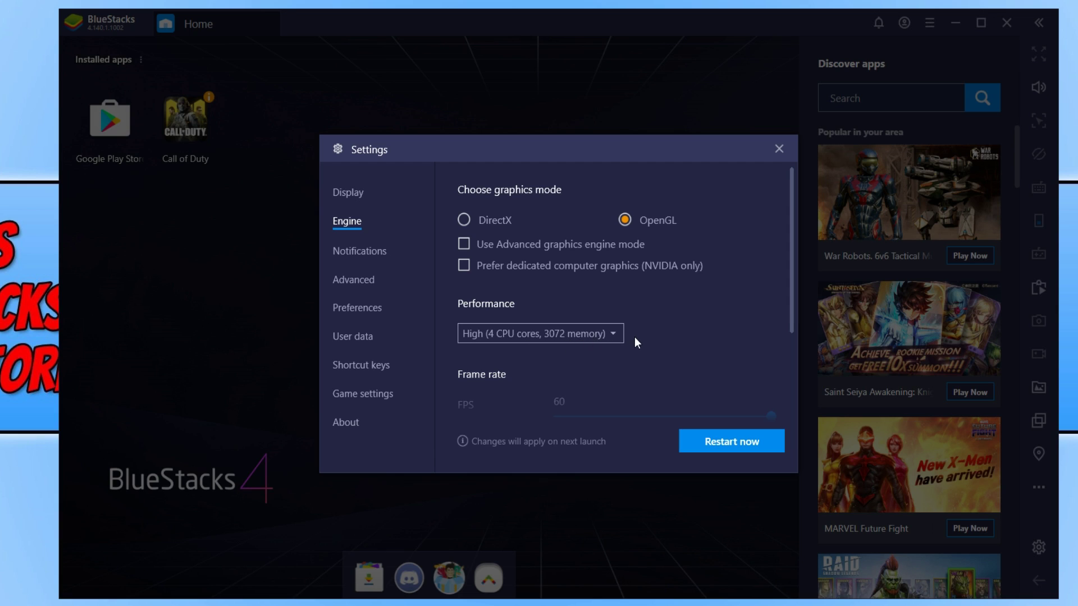
pyautogui.moveTo(791, 237); pyautogui.dragTo(781, 354)
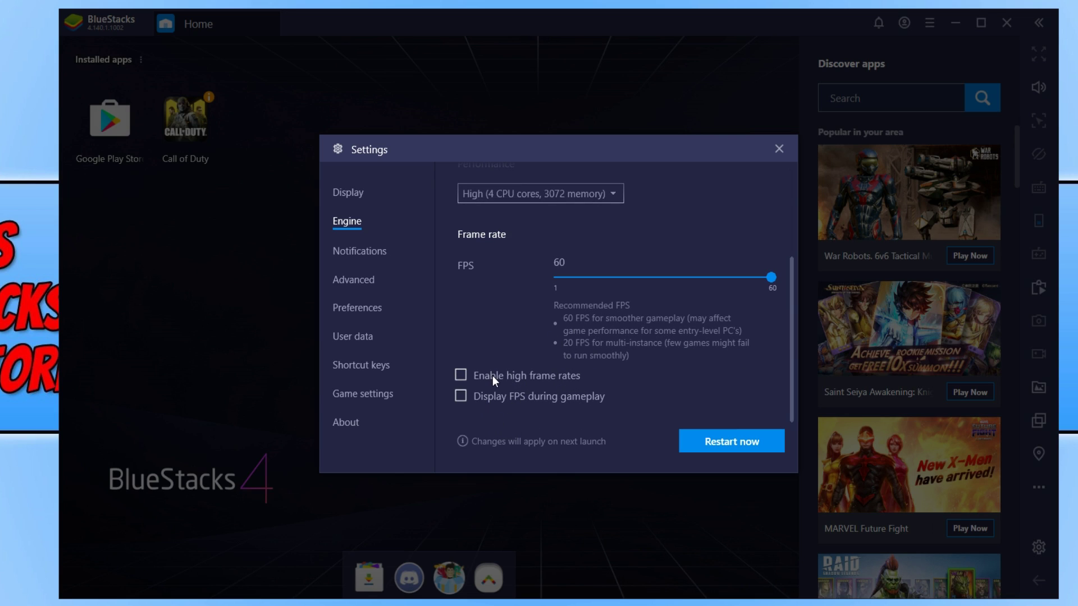
pyautogui.click(724, 439)
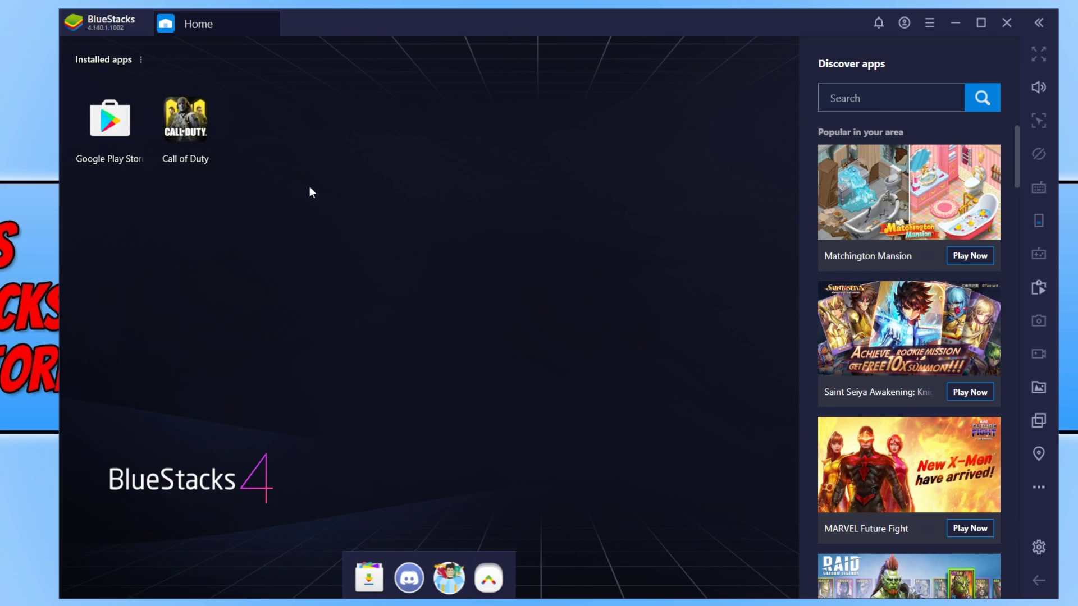
# Launch Call of Duty from Home and dismiss the keyboard controls notice.
pyautogui.click(194, 131)
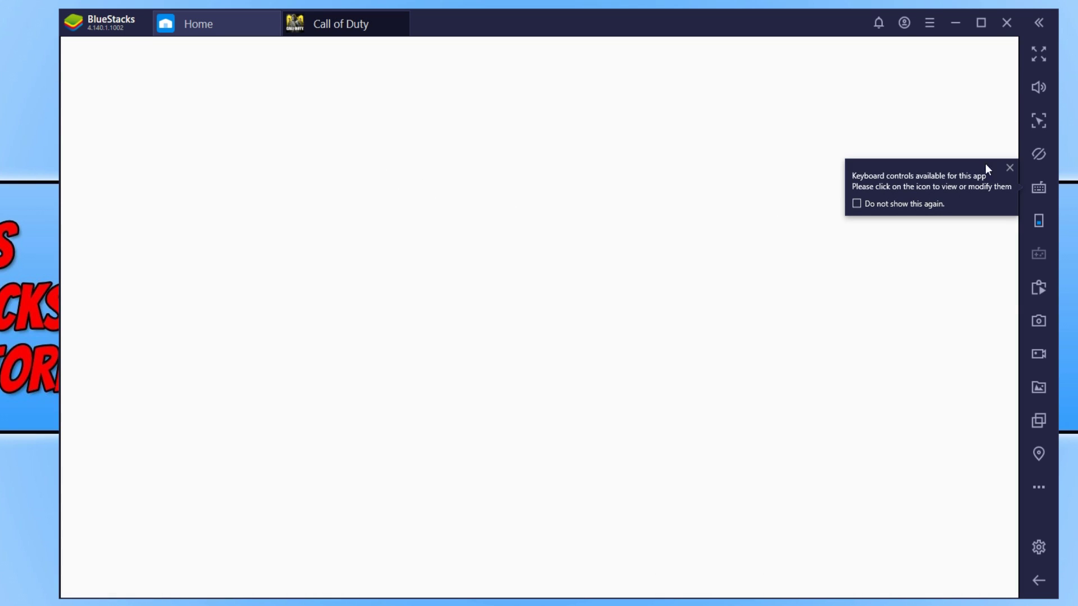
pyautogui.click(1009, 170)
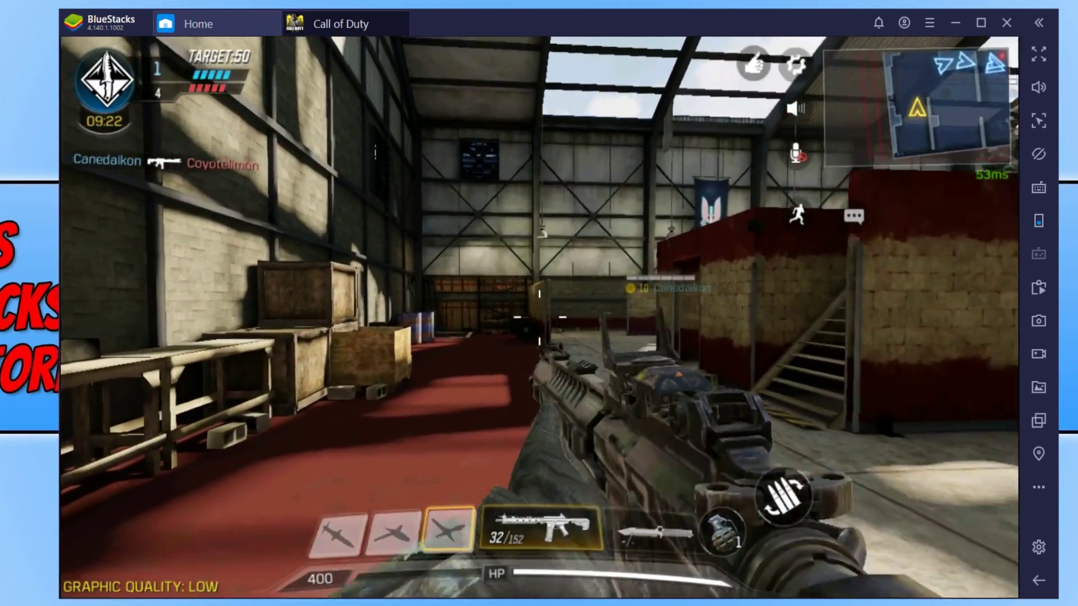
# Advance through the warehouse, firing at enemies, then turn right through the doorway.
pyautogui.press('w')
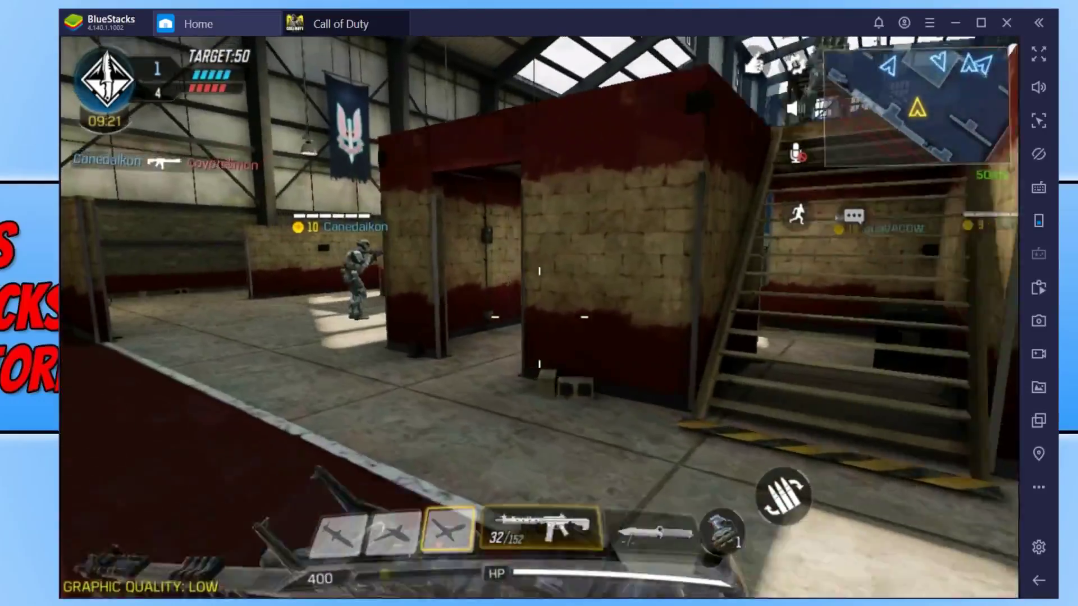
pyautogui.press('w')
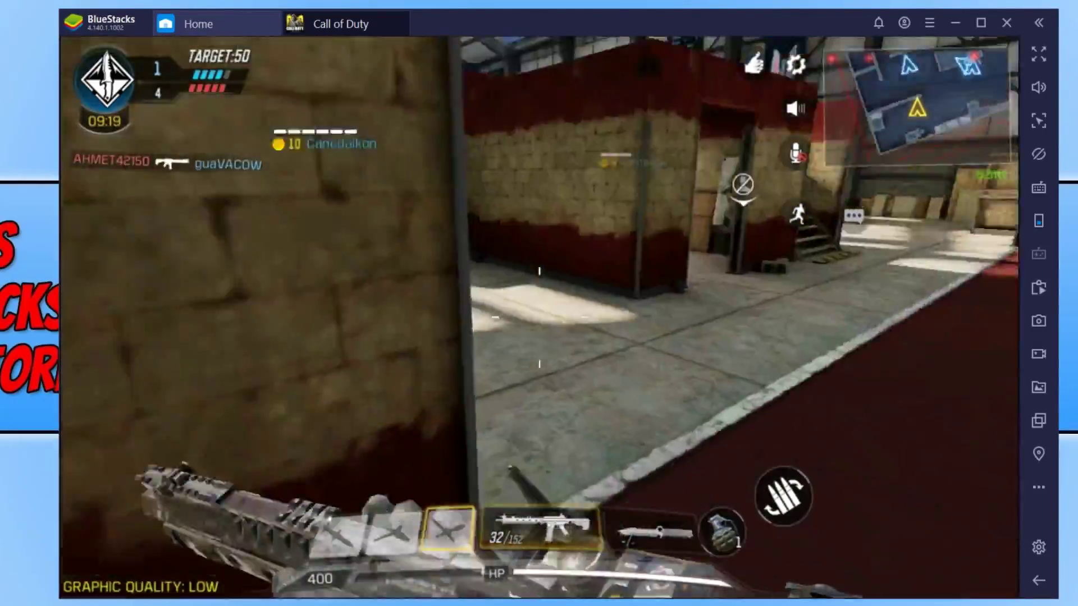
pyautogui.press('w')
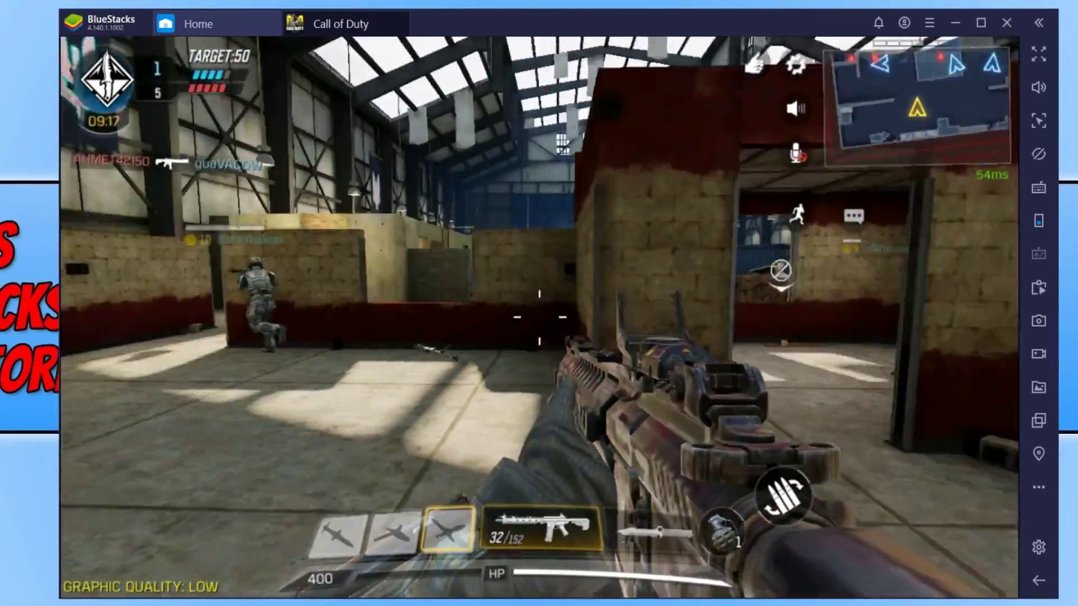
pyautogui.press('w')
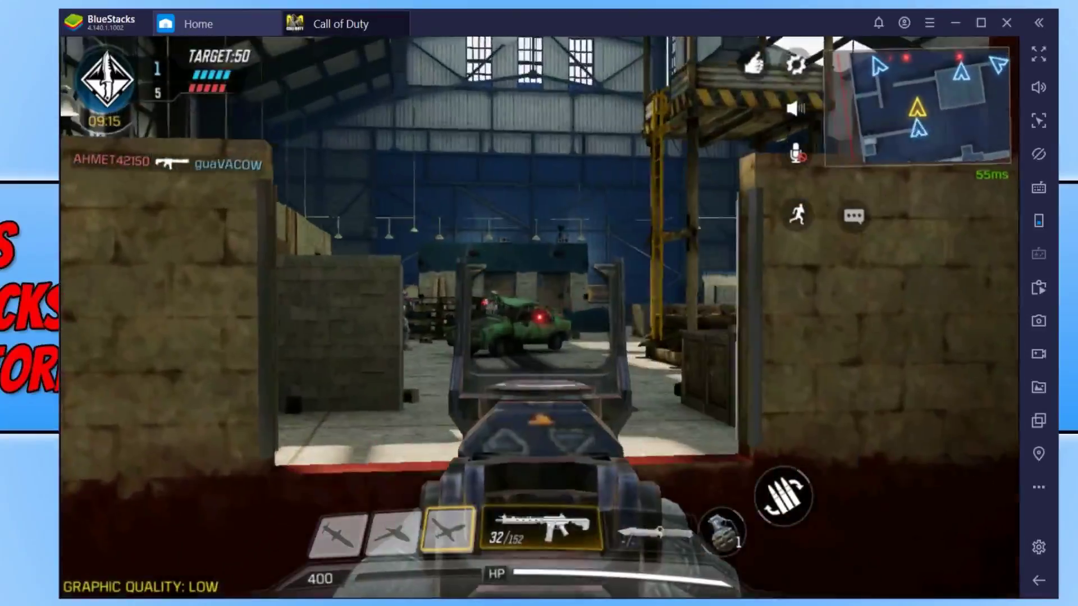
pyautogui.press('w')
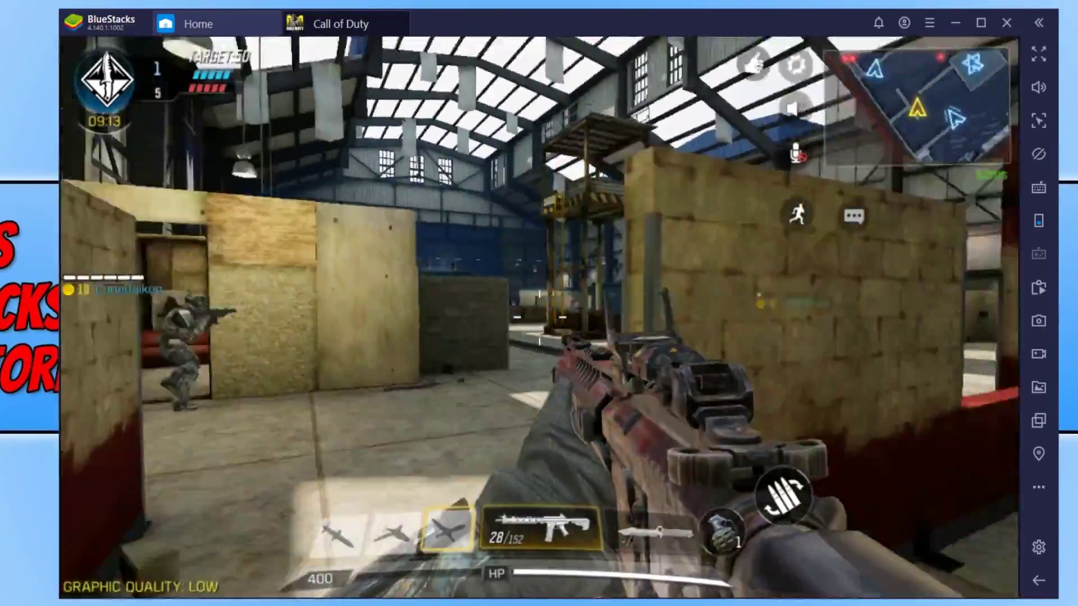
pyautogui.press('w')
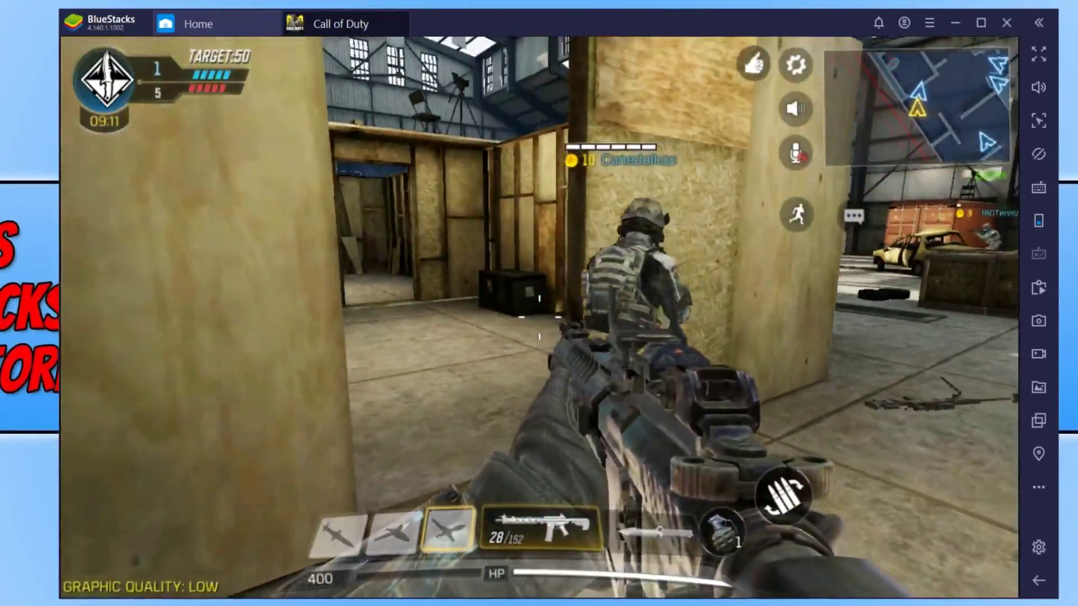